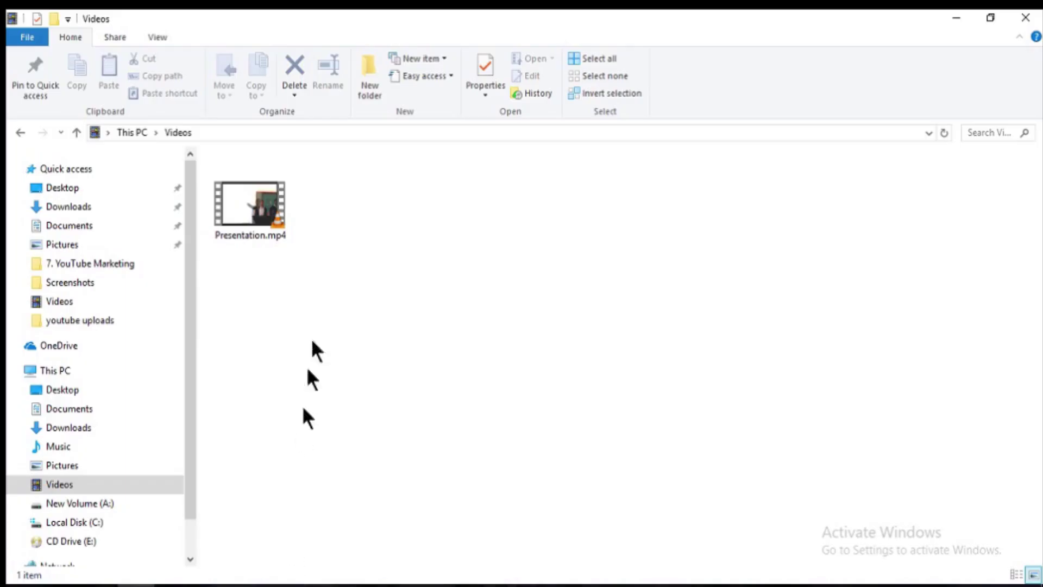
# Open the Properties of Presentation.mp4 in the Videos folder to see its 2.56 GB size
pyautogui.rightClick(231, 217)
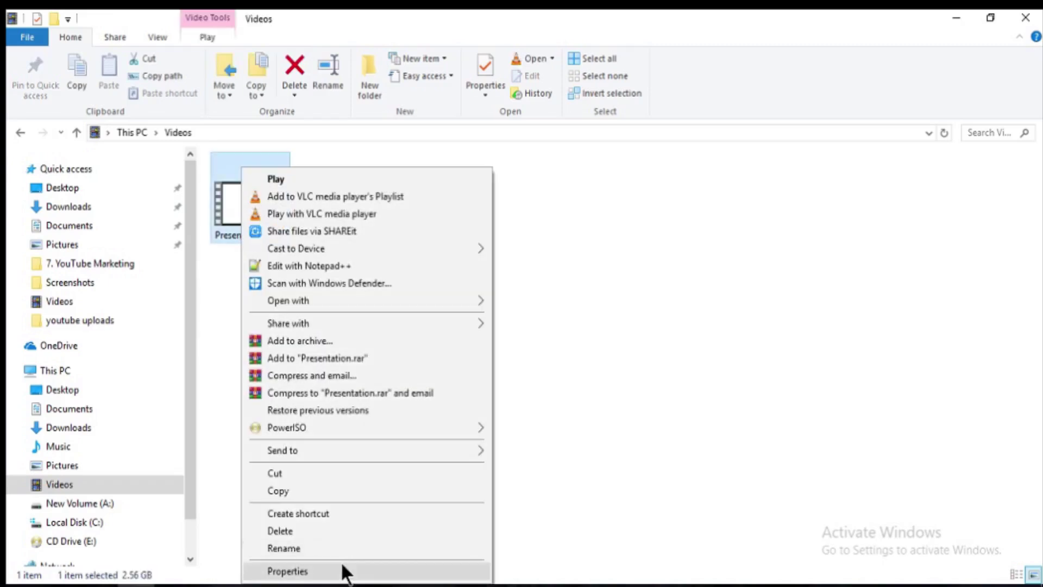
pyautogui.click(343, 569)
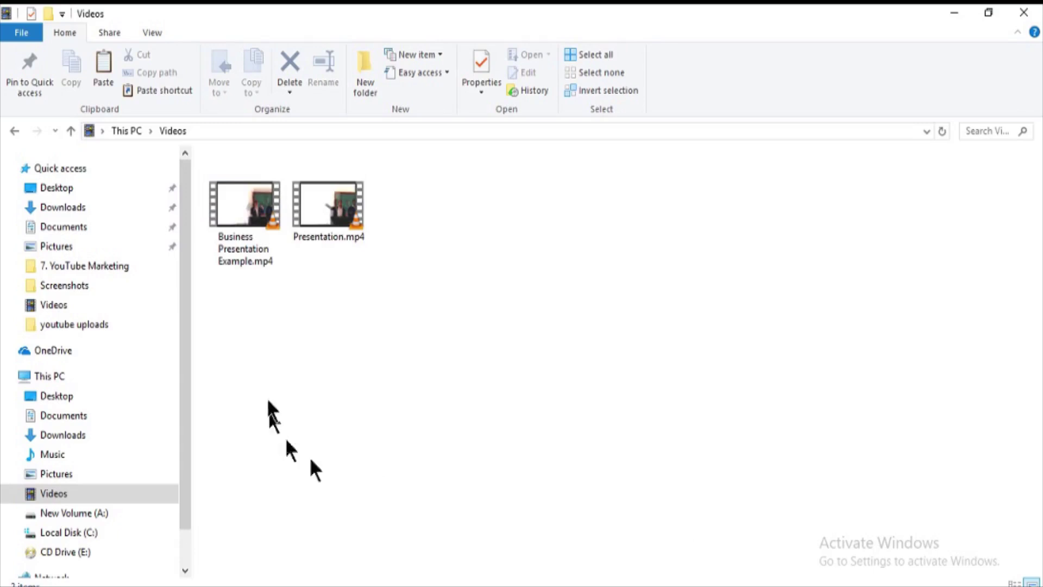
pyautogui.click(239, 213)
pyautogui.rightClick(239, 213)
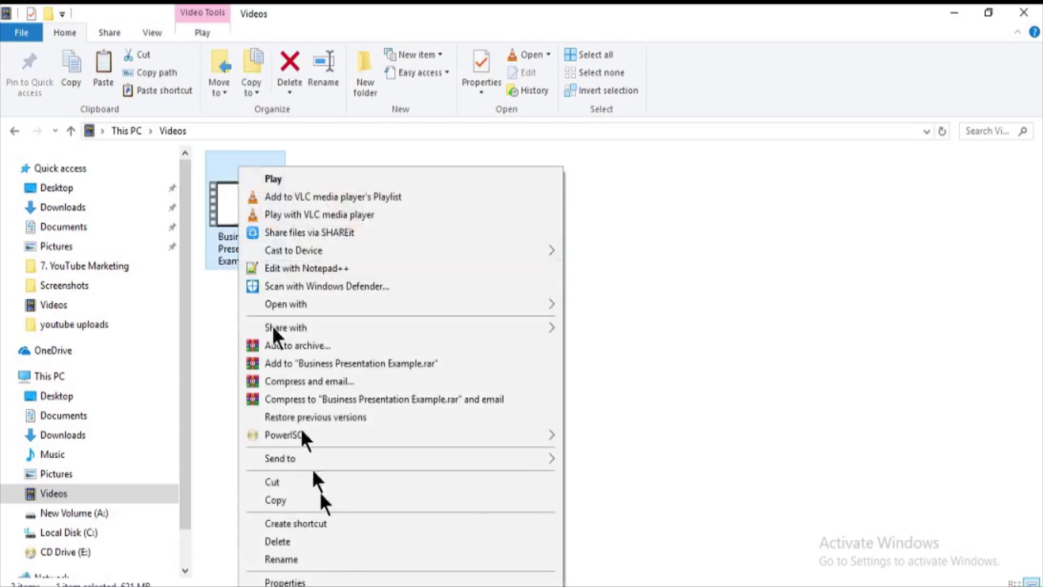
pyautogui.click(350, 581)
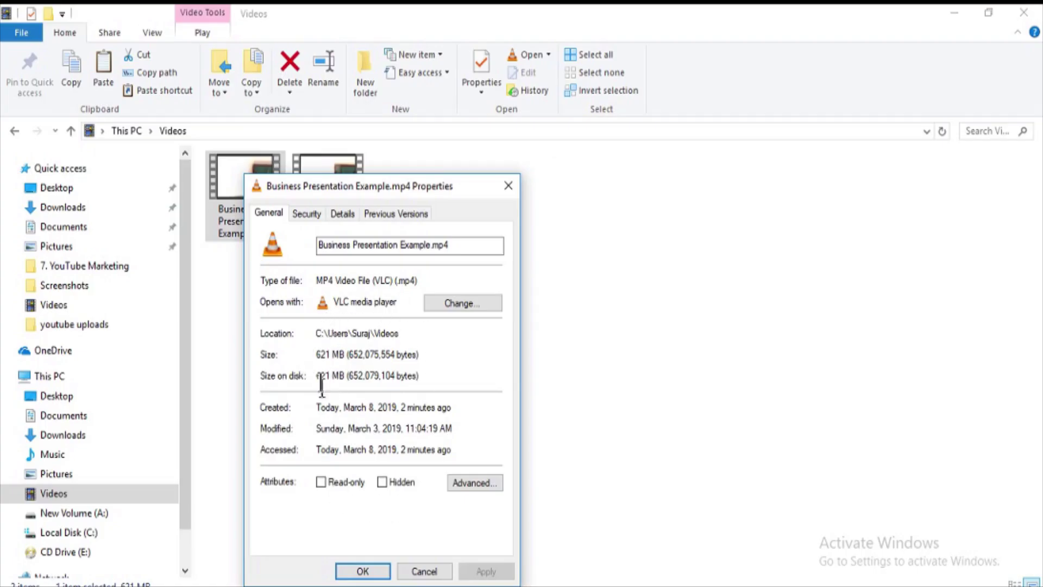
# Close the Presentation.mp4 Properties dialog
pyautogui.click(511, 179)
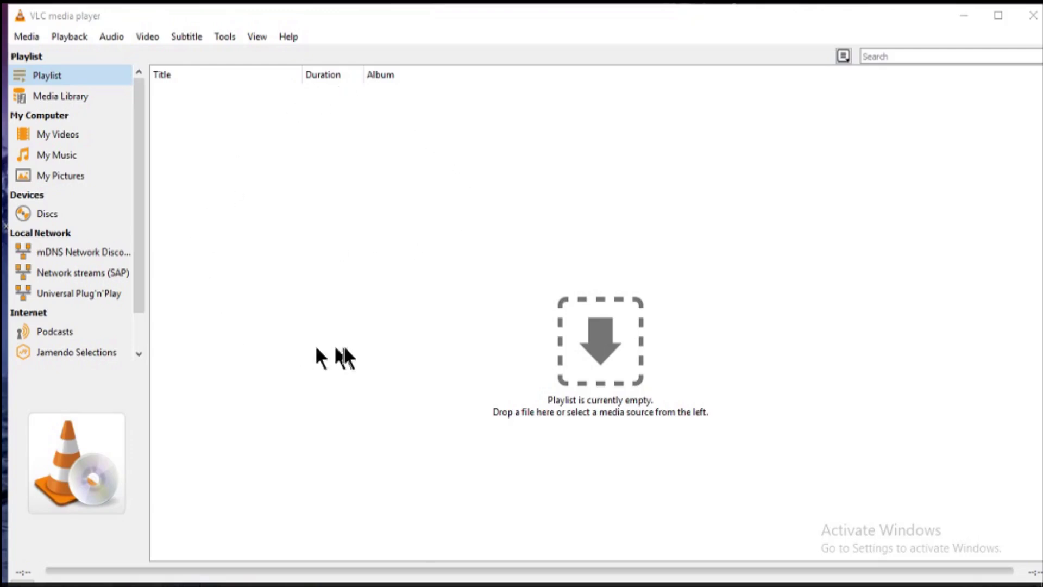
# Add creature.mp4 from Documents > youtube uploads as the source in VLC's Convert / Save dialog
pyautogui.click(23, 36)
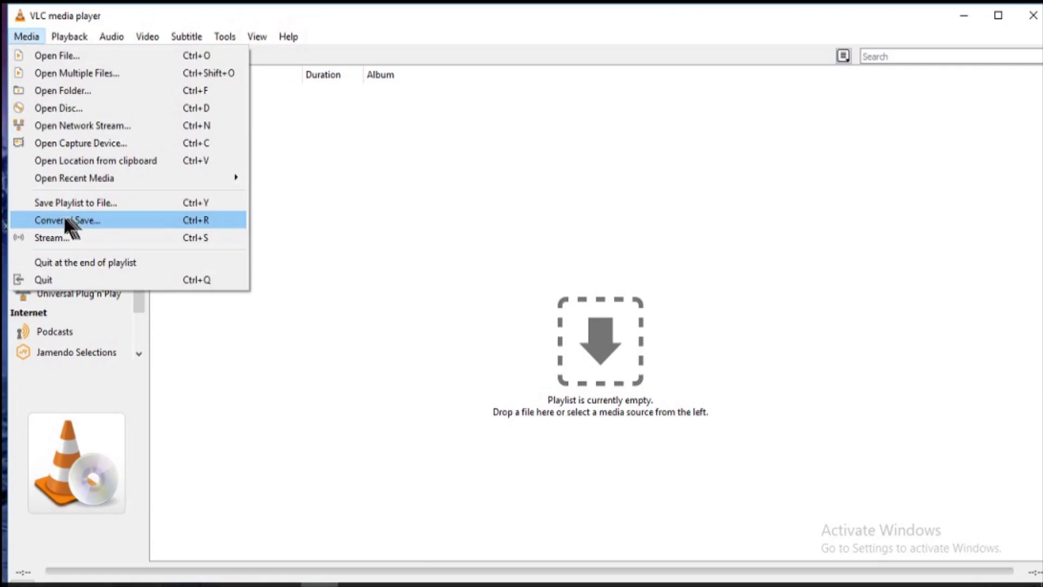
pyautogui.click(100, 220)
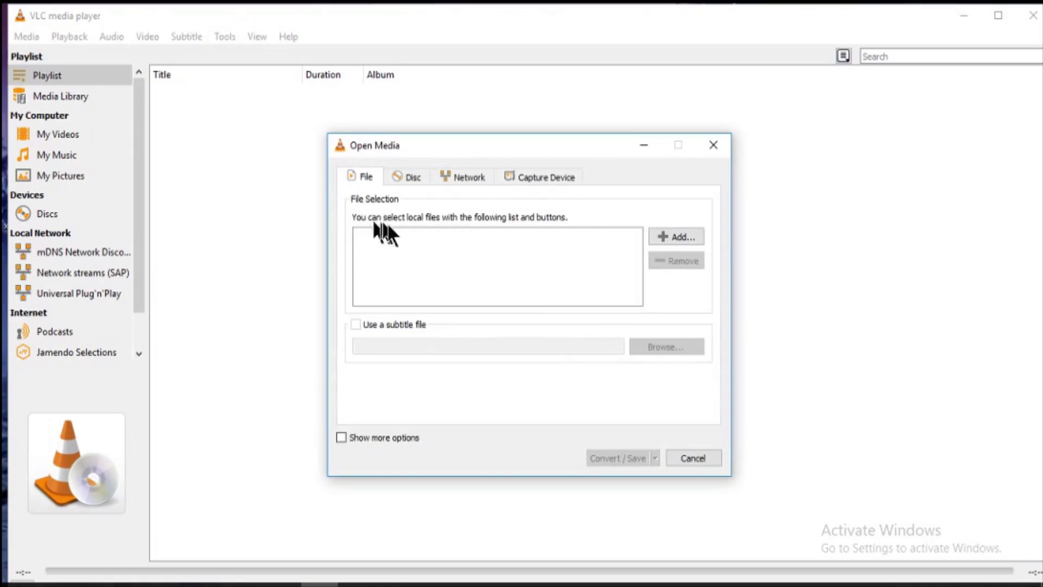
pyautogui.click(674, 239)
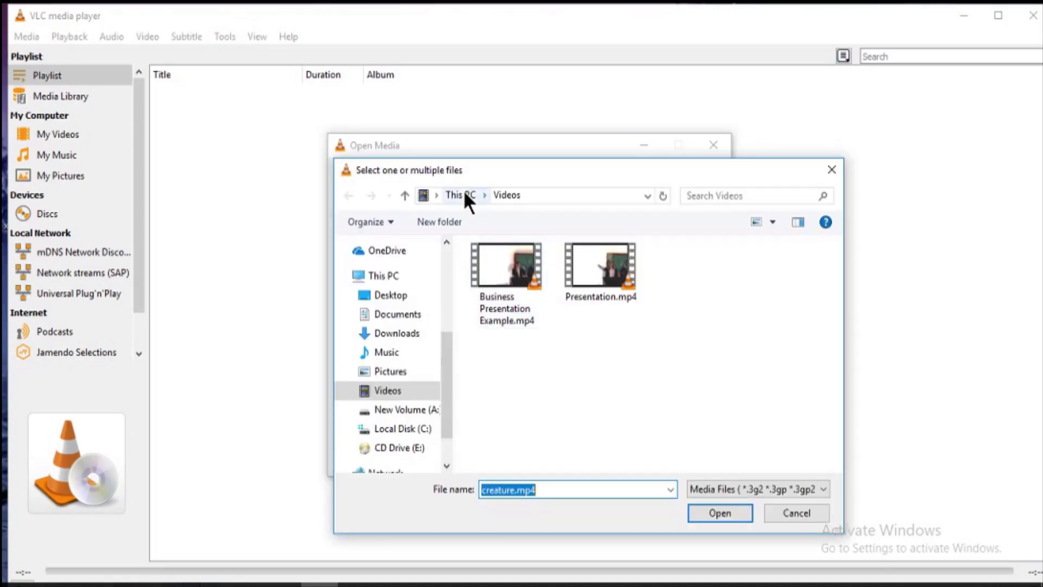
pyautogui.click(463, 190)
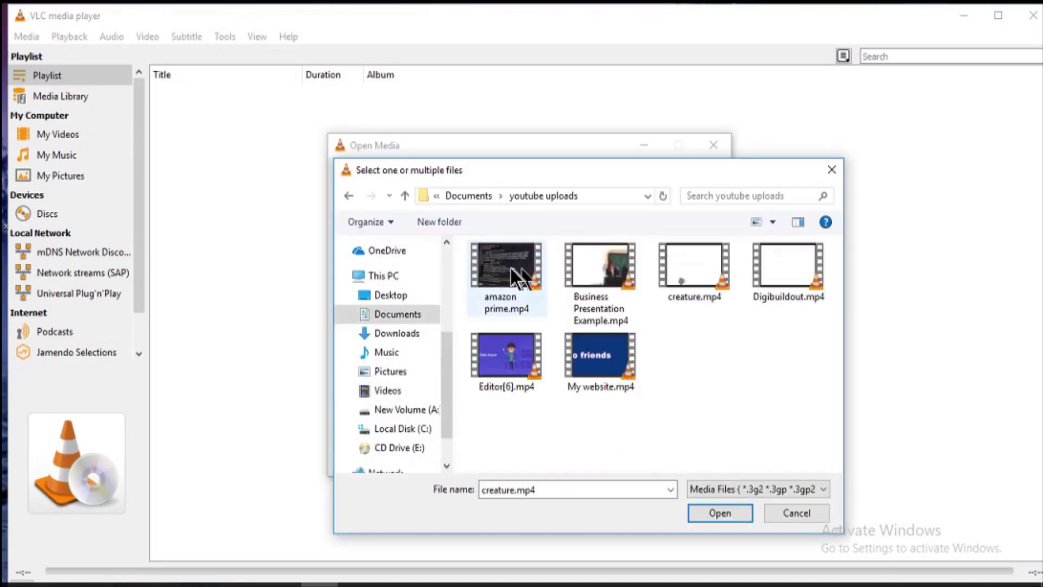
pyautogui.click(674, 275)
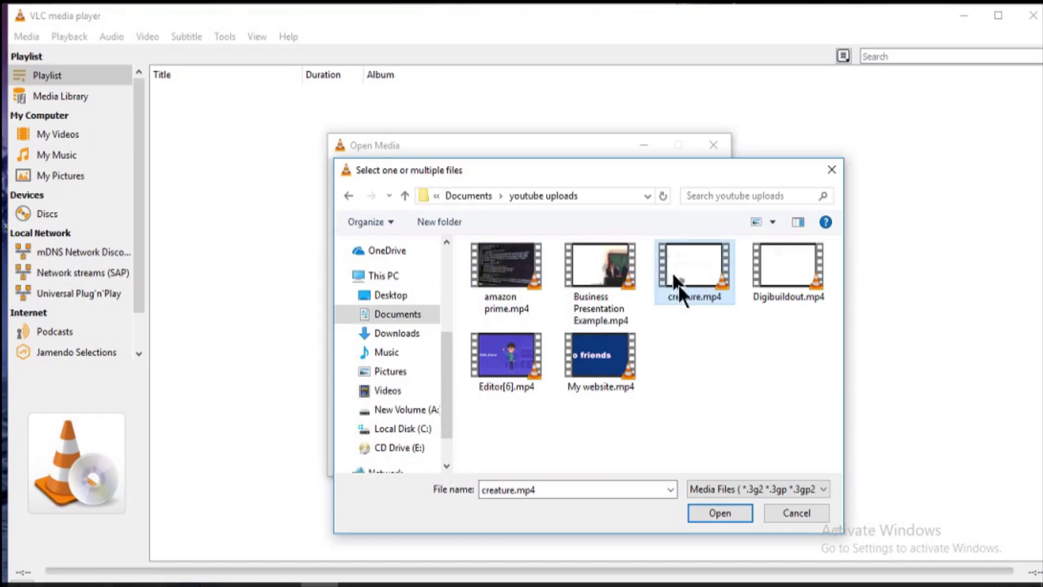
pyautogui.click(722, 509)
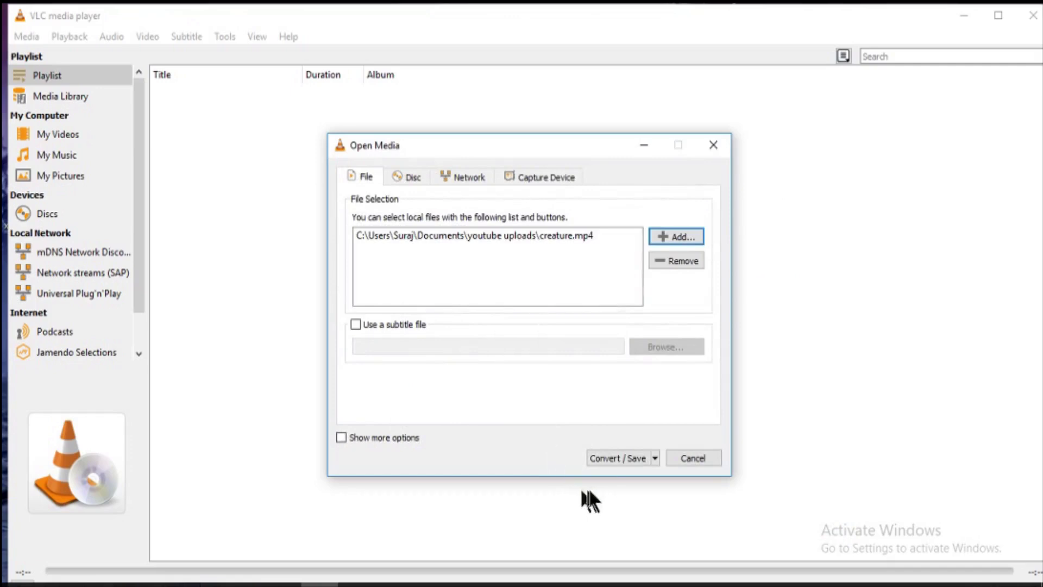
# Set the conversion destination file to creature.mp4 in the Music folder
pyautogui.click(620, 458)
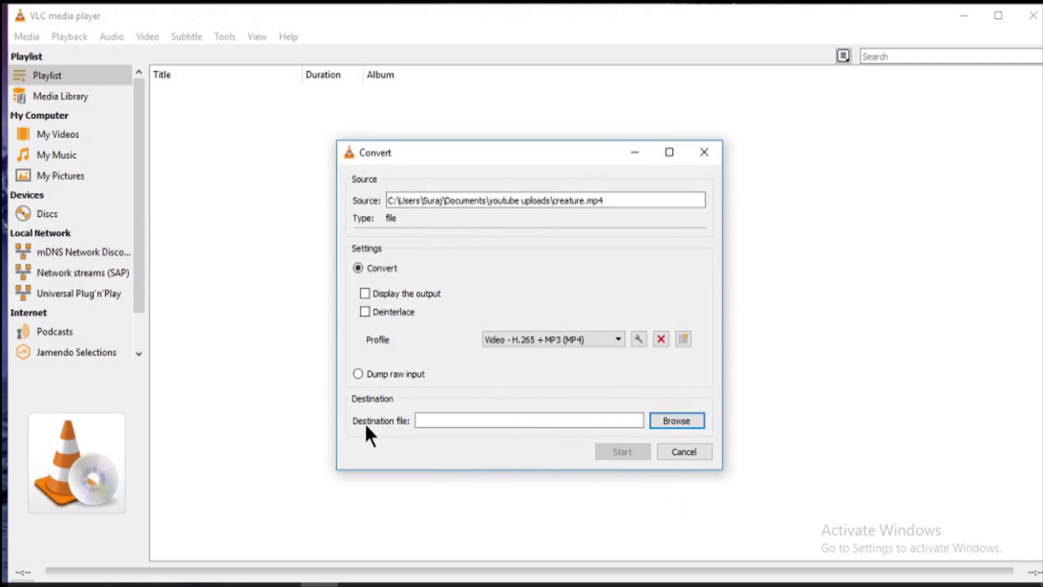
pyautogui.click(668, 419)
pyautogui.click(392, 257)
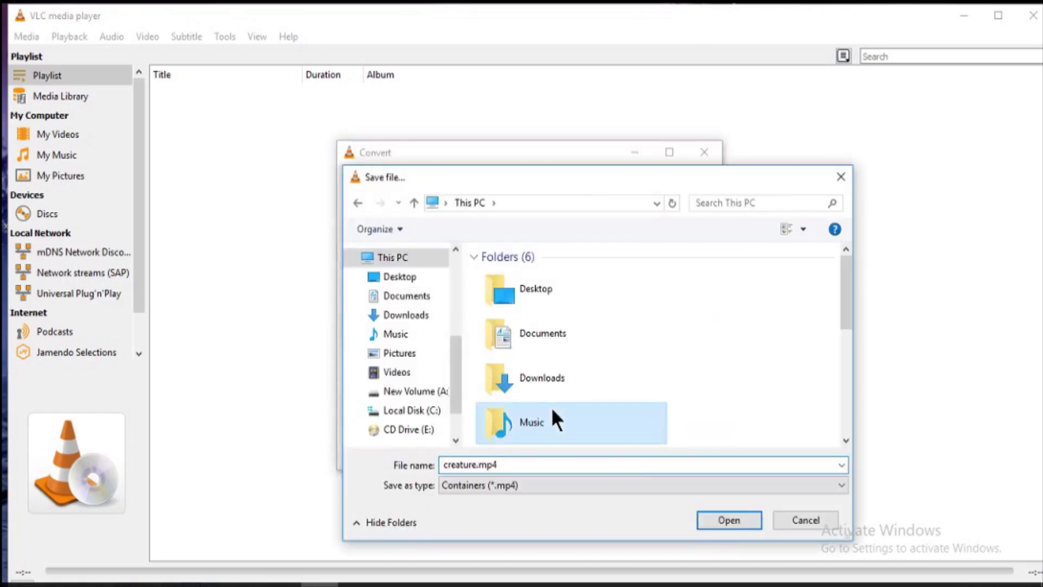
pyautogui.doubleClick(552, 418)
pyautogui.click(722, 516)
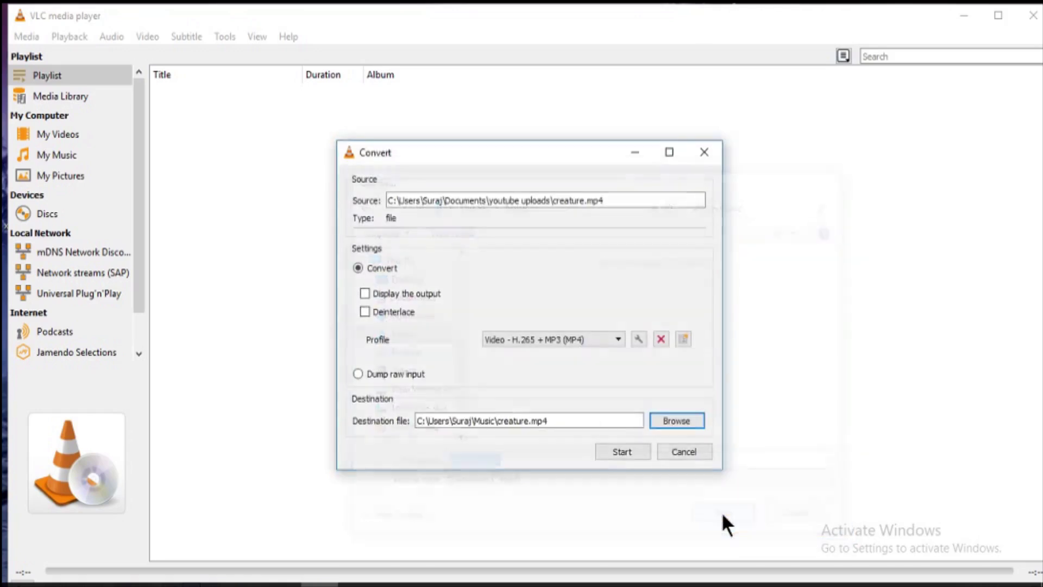
pyautogui.click(634, 337)
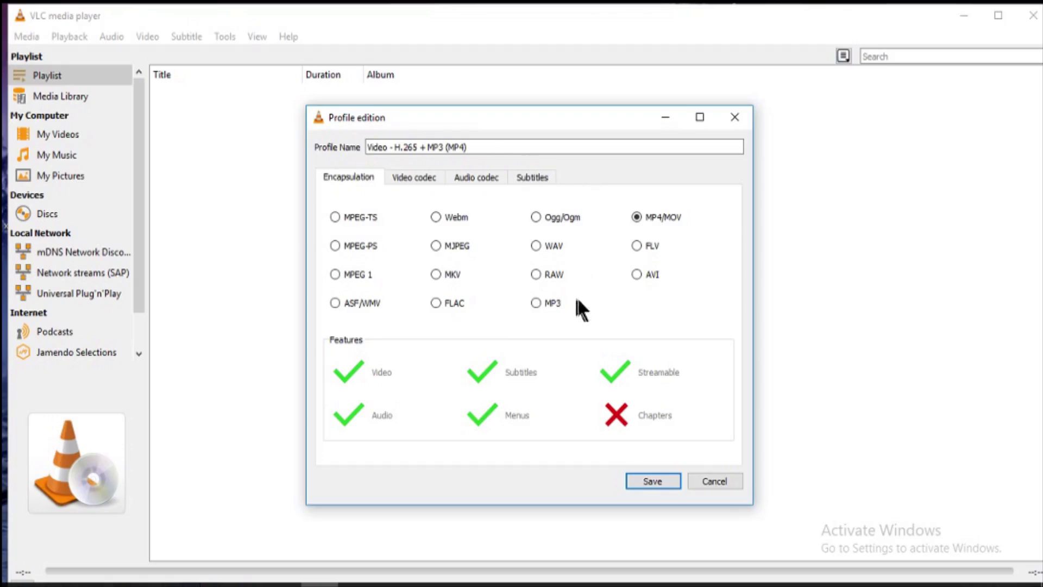
# Choose the Video - H.264 + MP3 (MP4) profile and start converting creature.mp4
pyautogui.click(643, 476)
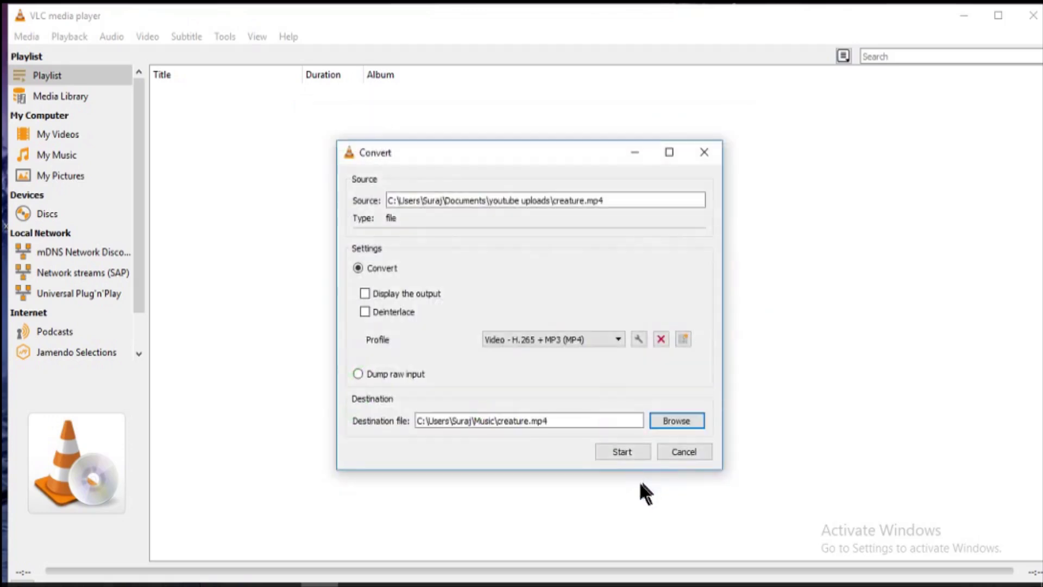
pyautogui.click(591, 337)
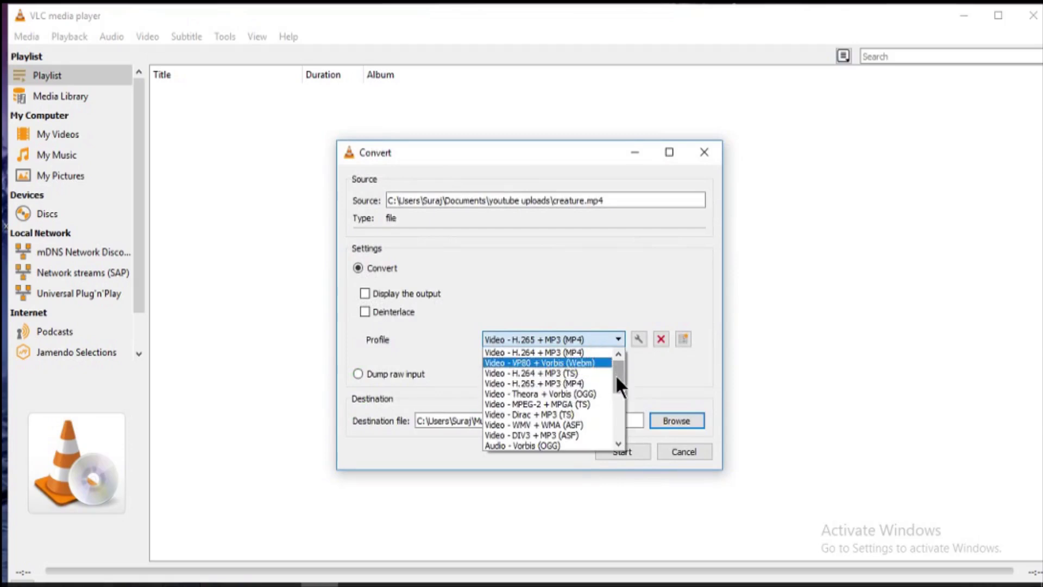
pyautogui.moveTo(615, 374)
pyautogui.mouseDown()
pyautogui.moveTo(616, 438)
pyautogui.moveTo(616, 374)
pyautogui.mouseUp()
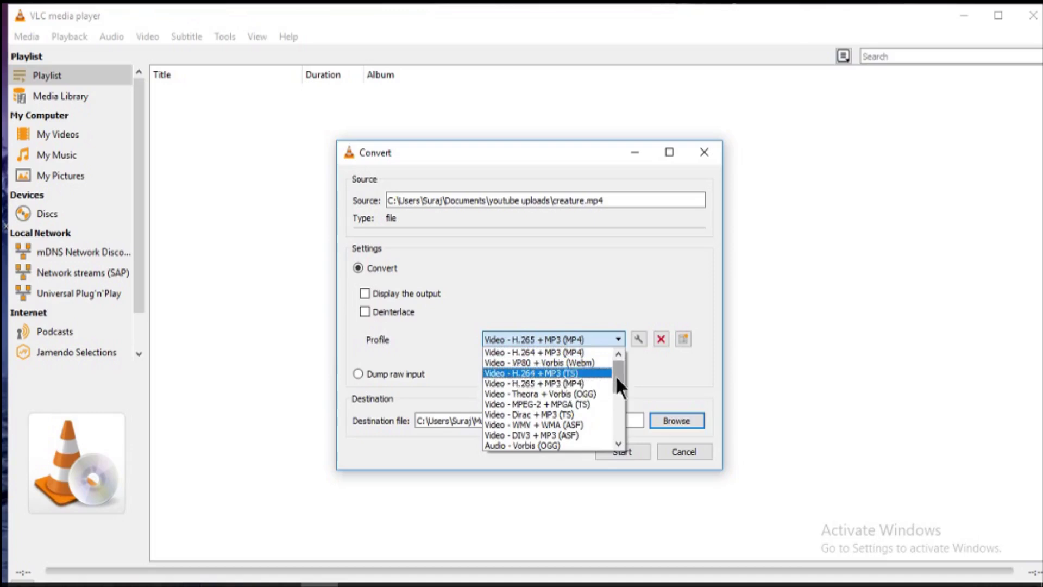
pyautogui.moveTo(615, 375); pyautogui.dragTo(616, 439)
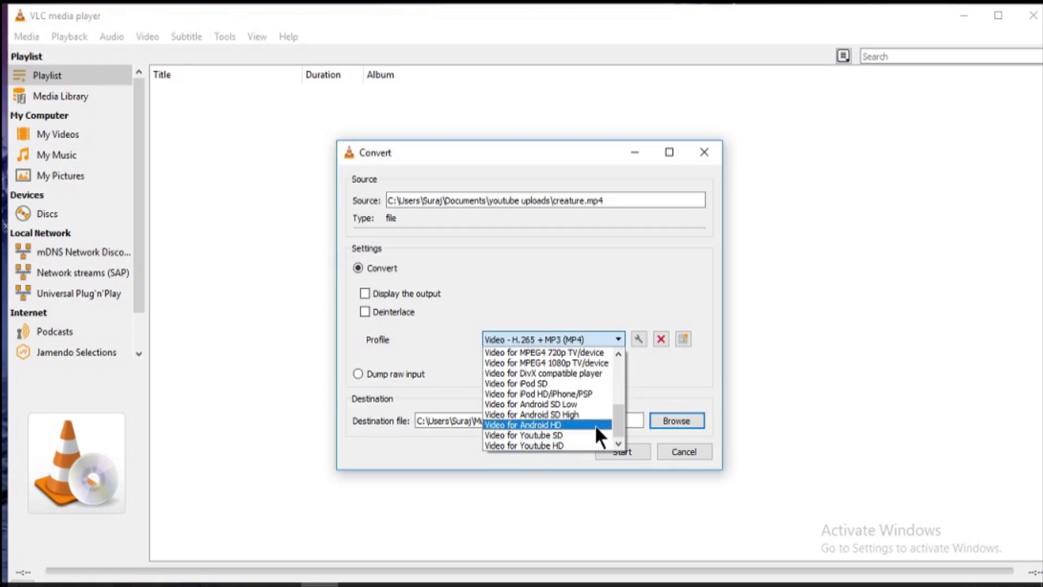
pyautogui.moveTo(618, 419); pyautogui.dragTo(618, 350)
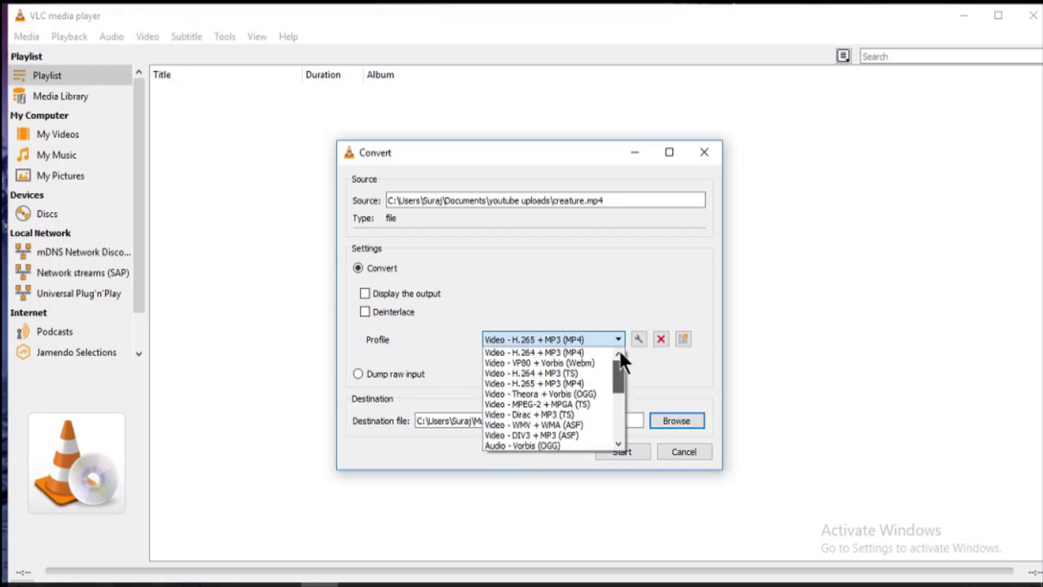
pyautogui.click(526, 352)
pyautogui.click(618, 448)
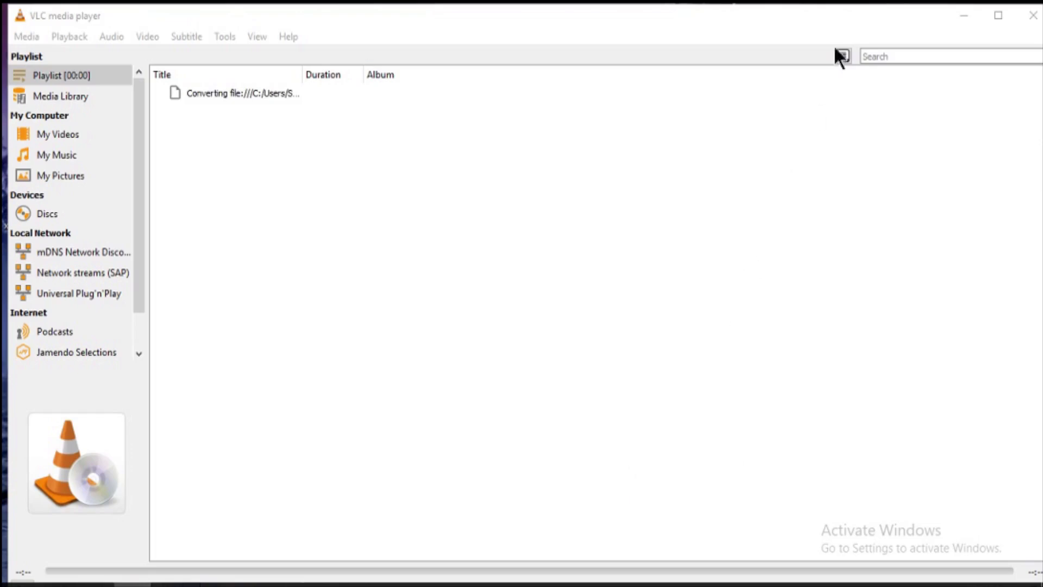
# Maximize the VLC window while the conversion runs
pyautogui.click(996, 14)
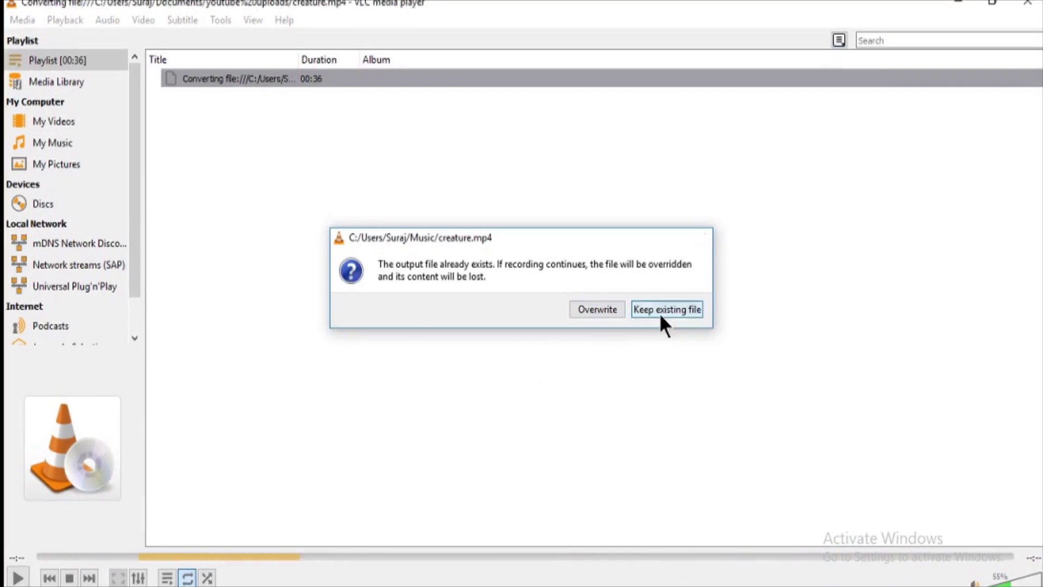
# Dismiss the overwrite warnings and move creature.mp4 from Music into the Videos folder
pyautogui.click(660, 313)
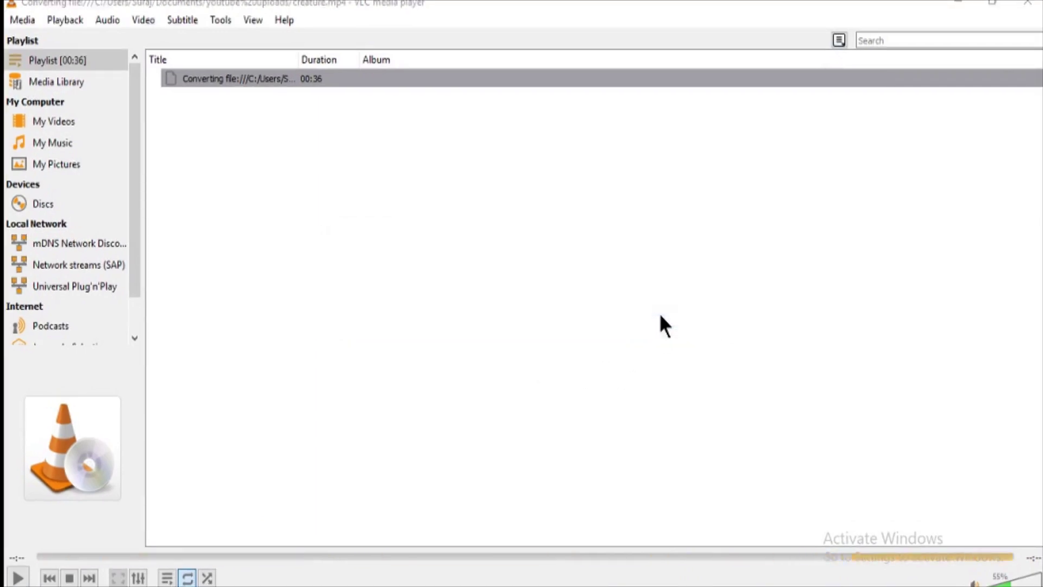
pyautogui.click(660, 313)
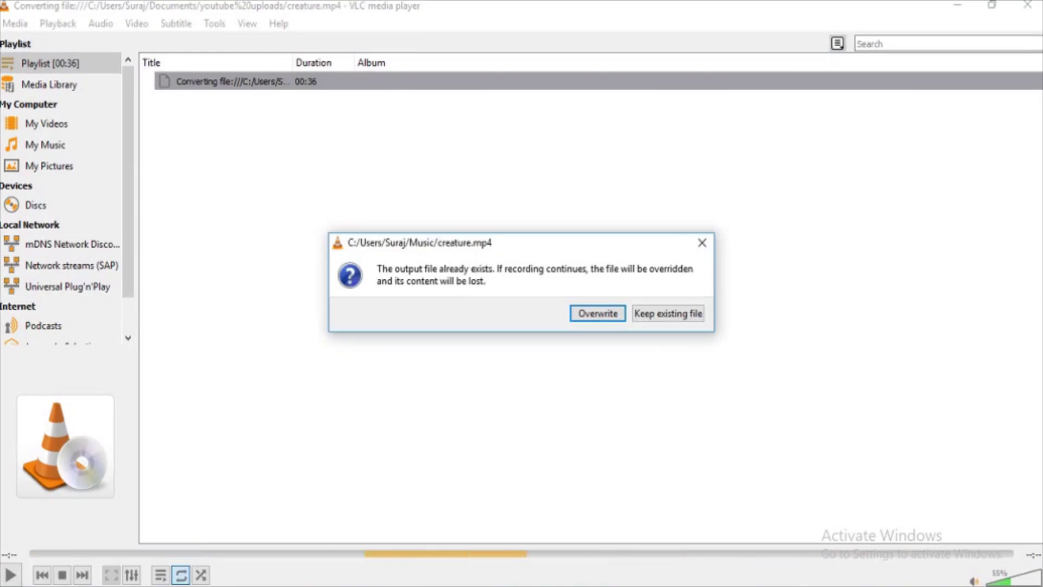
pyautogui.click(169, 581)
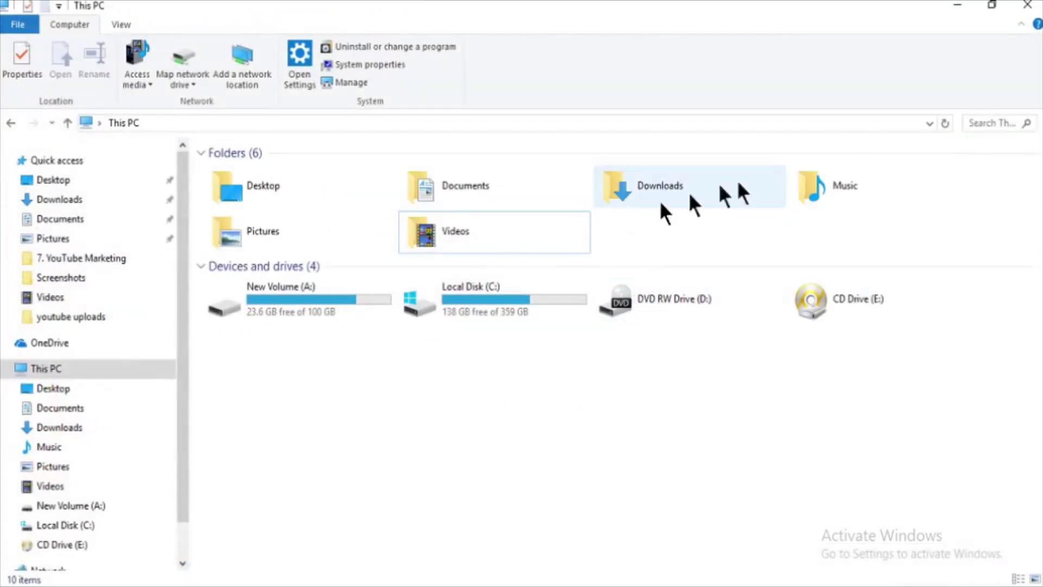
pyautogui.doubleClick(813, 188)
pyautogui.click(279, 217)
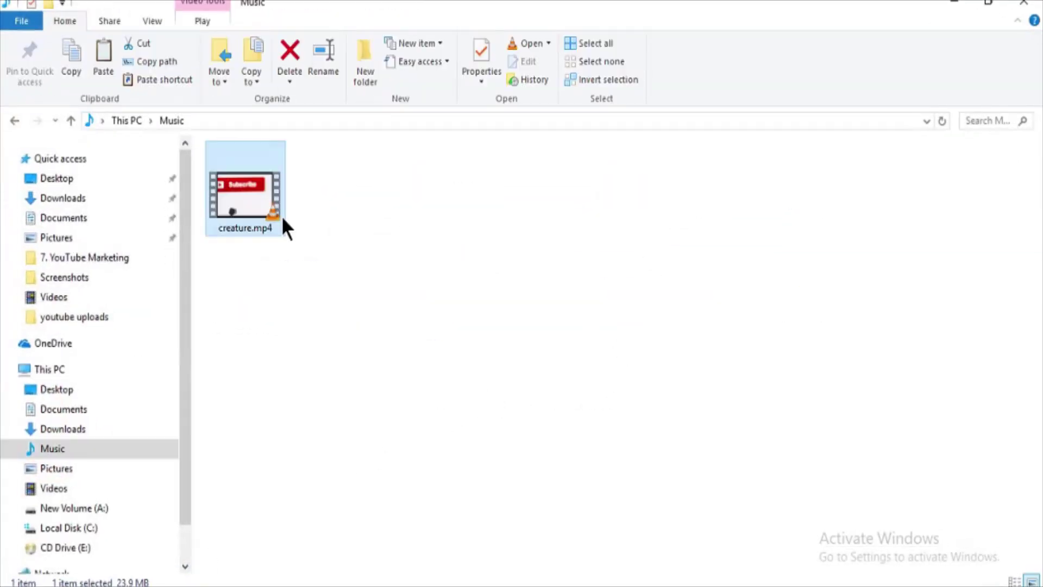
pyautogui.hotkey('ctrl', 'x')
pyautogui.click(130, 121)
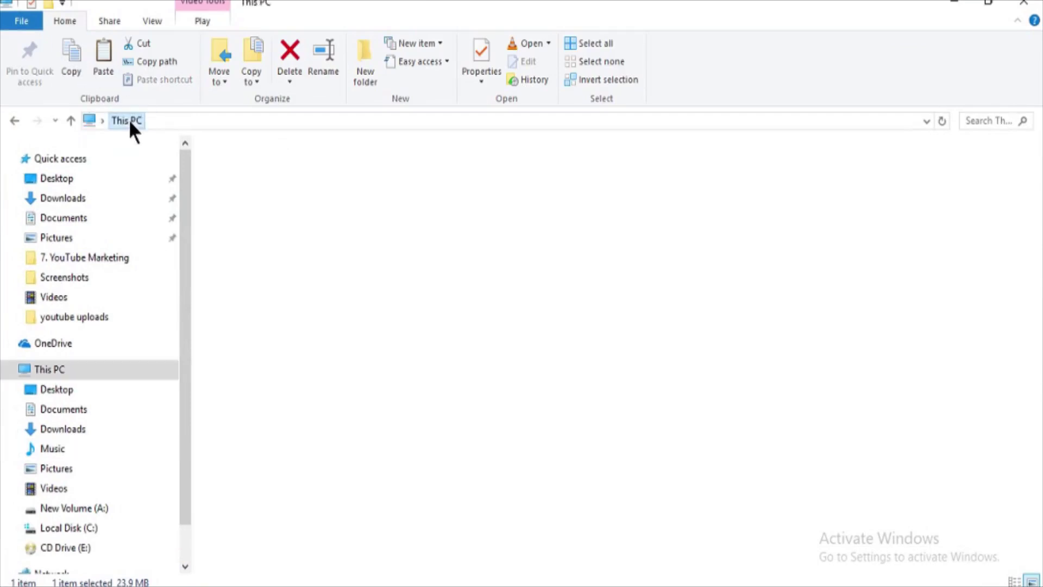
pyautogui.doubleClick(491, 250)
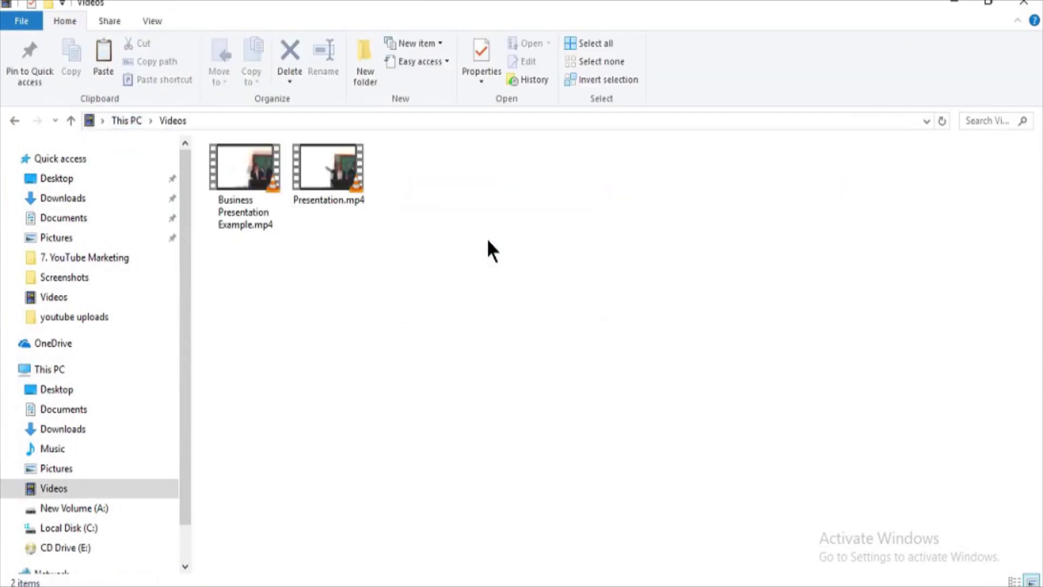
pyautogui.hotkey('ctrl', 'v')
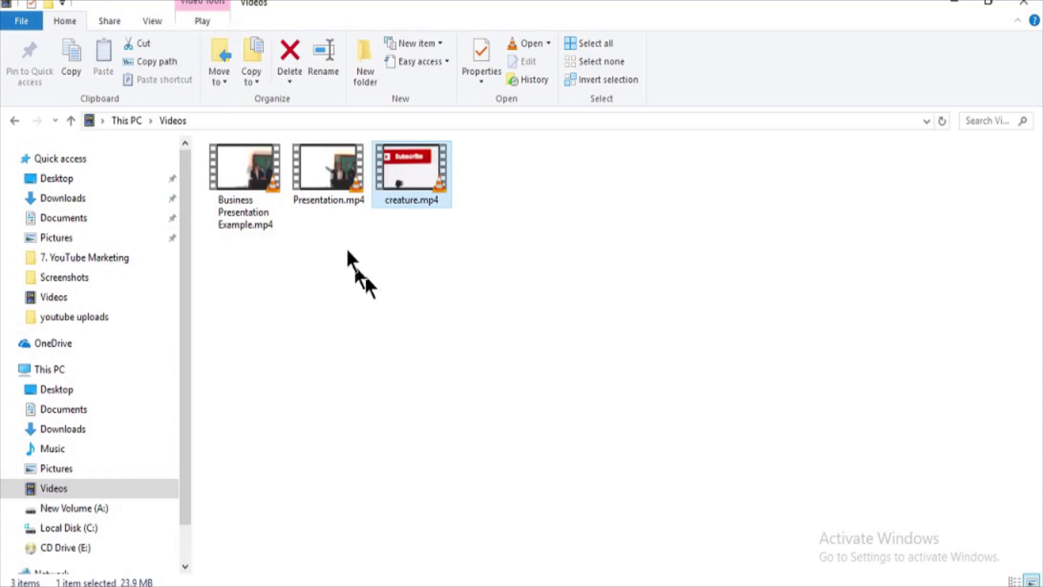
# Return to the converting VLC window and overwrite the existing output file
pyautogui.click(124, 121)
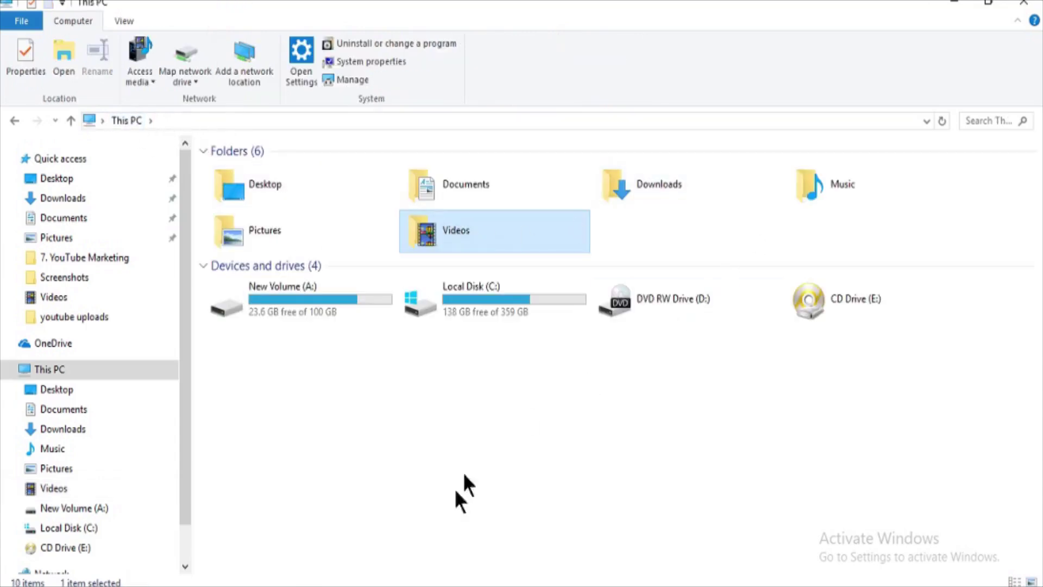
pyautogui.click(317, 585)
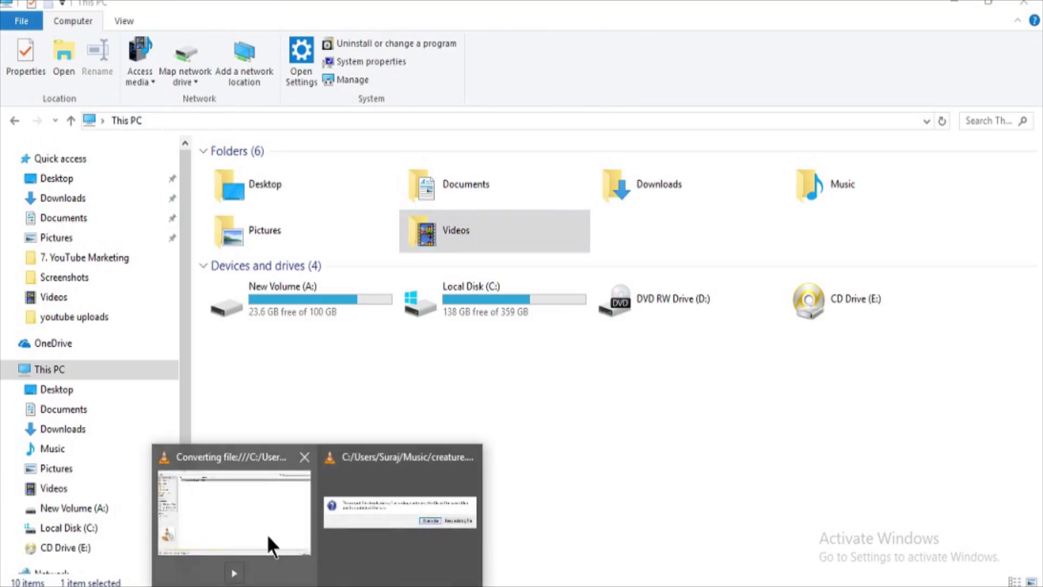
pyautogui.click(266, 534)
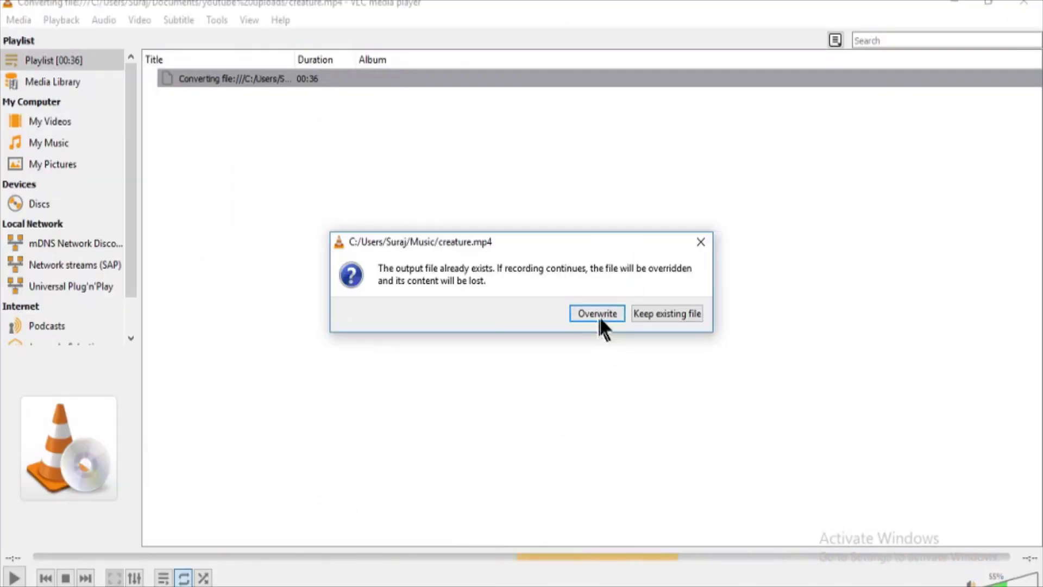
pyautogui.click(598, 314)
# Close VLC, check creature.mp4's Properties in Videos showing 23.9 MB, then close them
pyautogui.click(1025, 2)
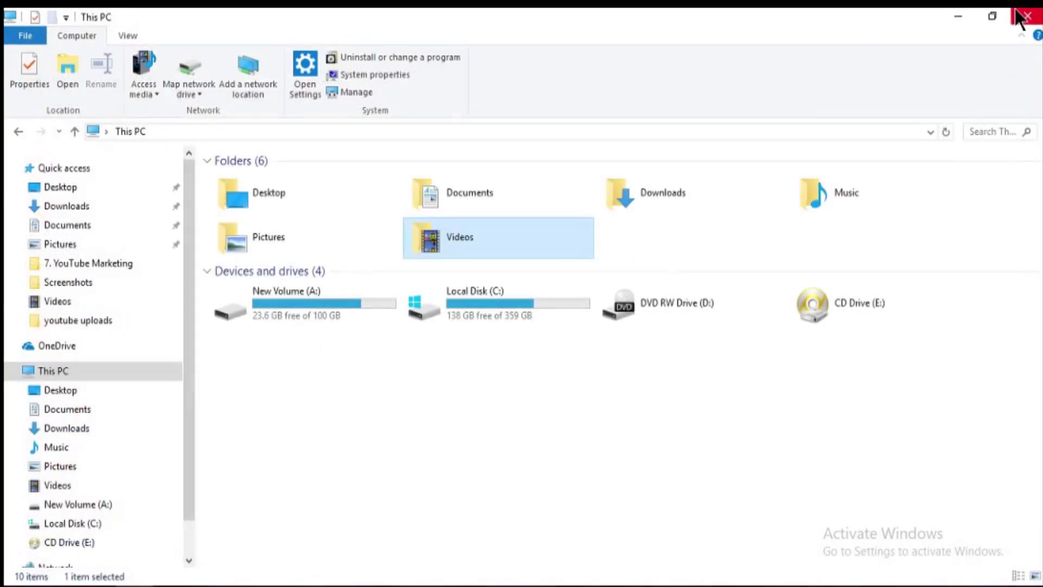
pyautogui.click(519, 418)
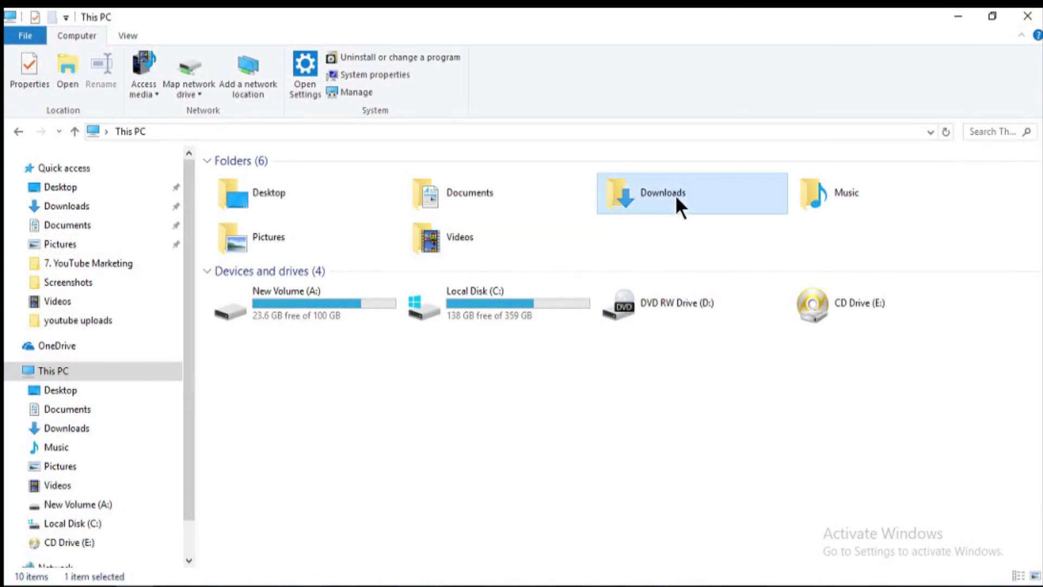
pyautogui.click(239, 216)
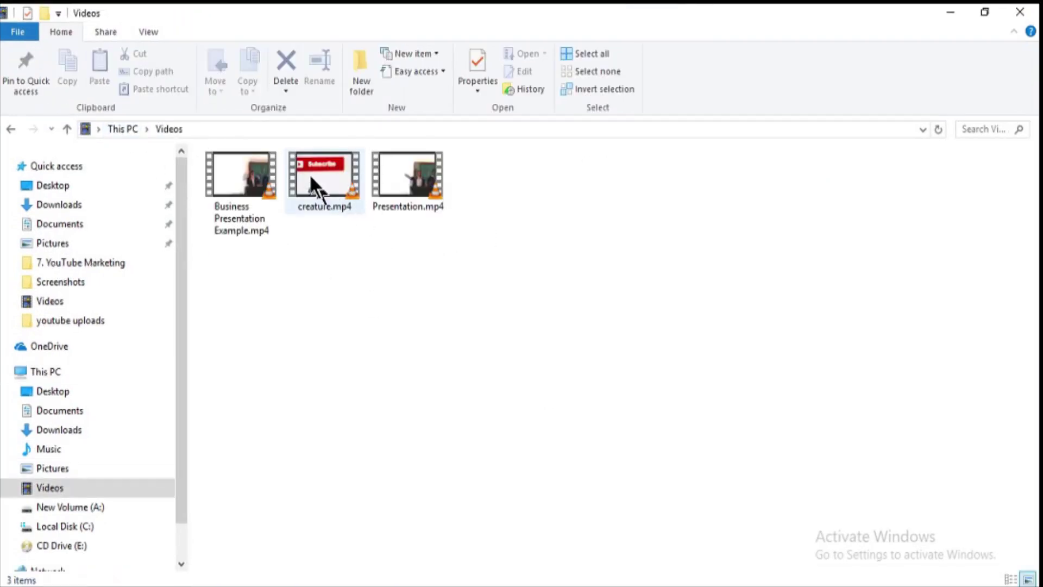
pyautogui.click(311, 176)
pyautogui.rightClick(310, 176)
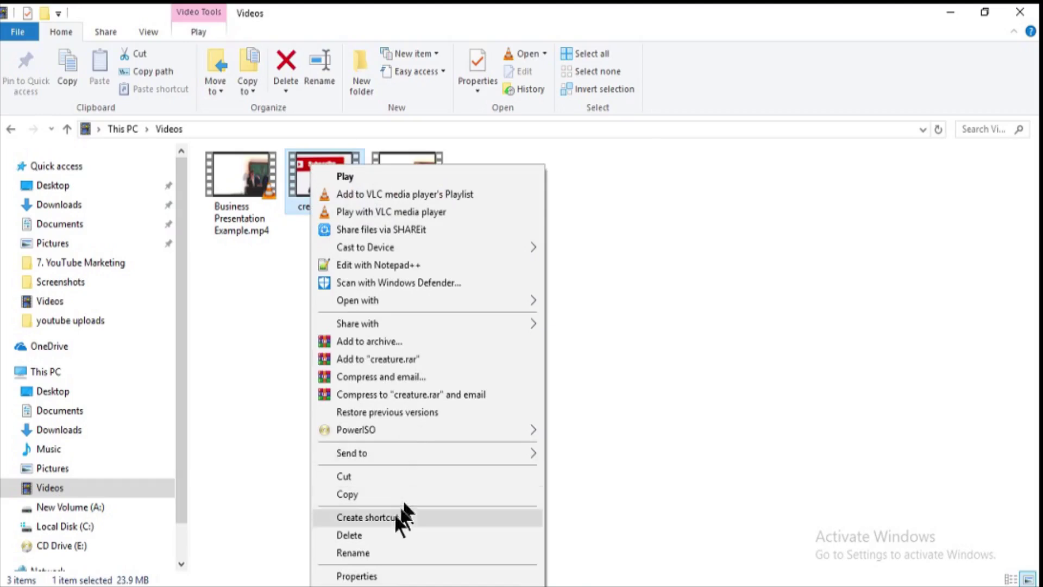
pyautogui.click(402, 577)
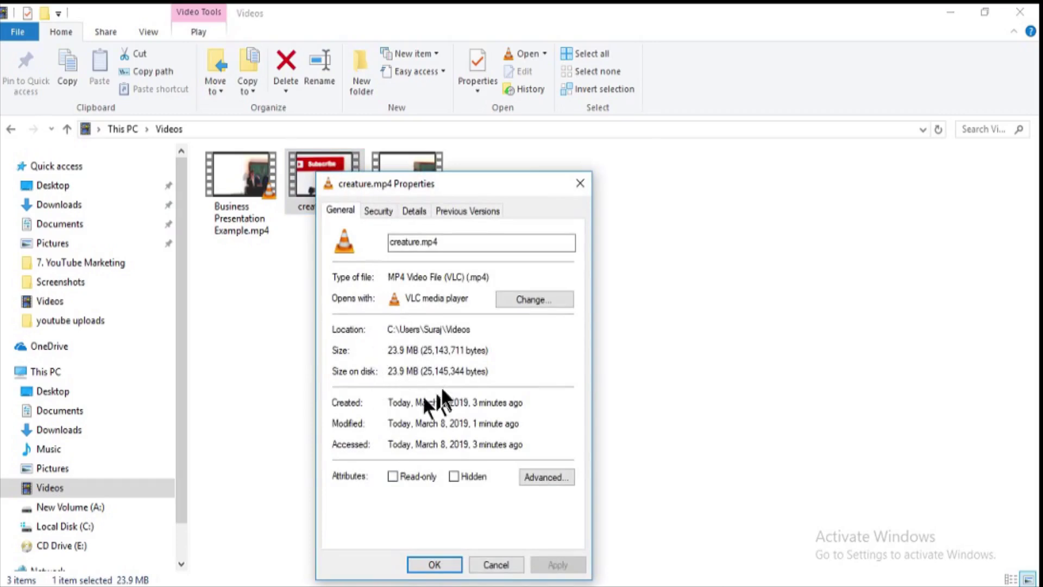
pyautogui.click(577, 183)
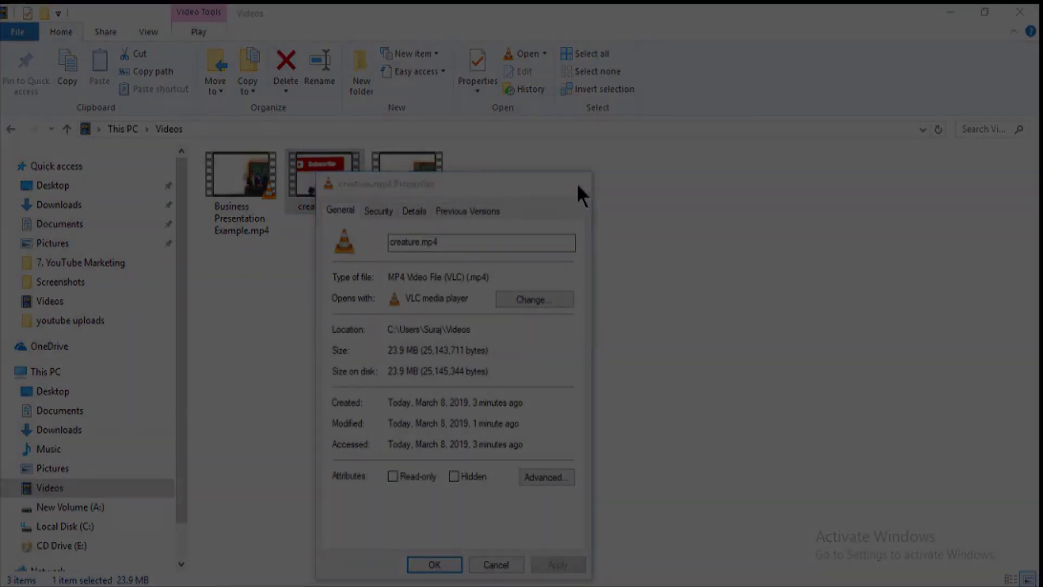